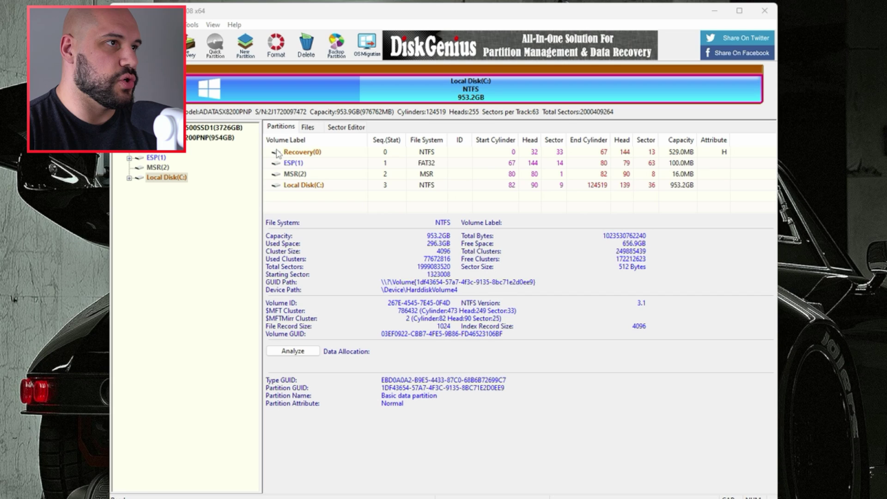
# Choose the empty 3.6TB disk as the system migration target, trying C: partition sizes without keeping them
pyautogui.click(367, 51)
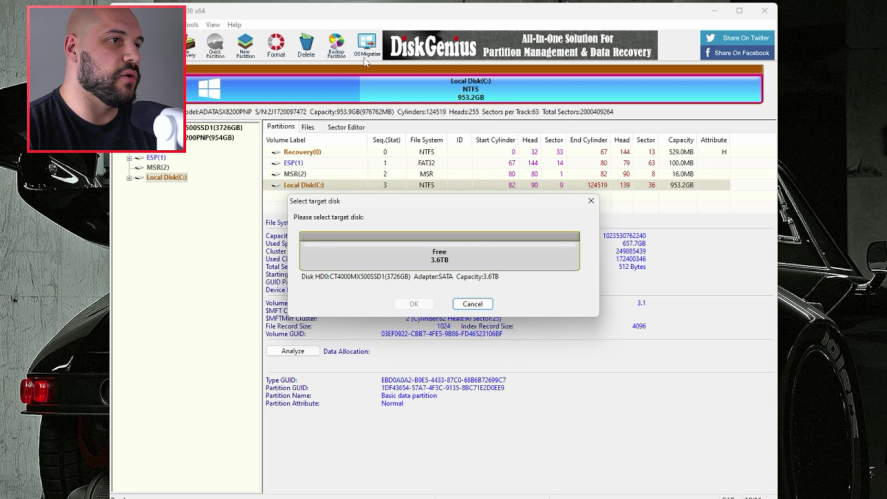
pyautogui.click(418, 247)
pyautogui.click(414, 304)
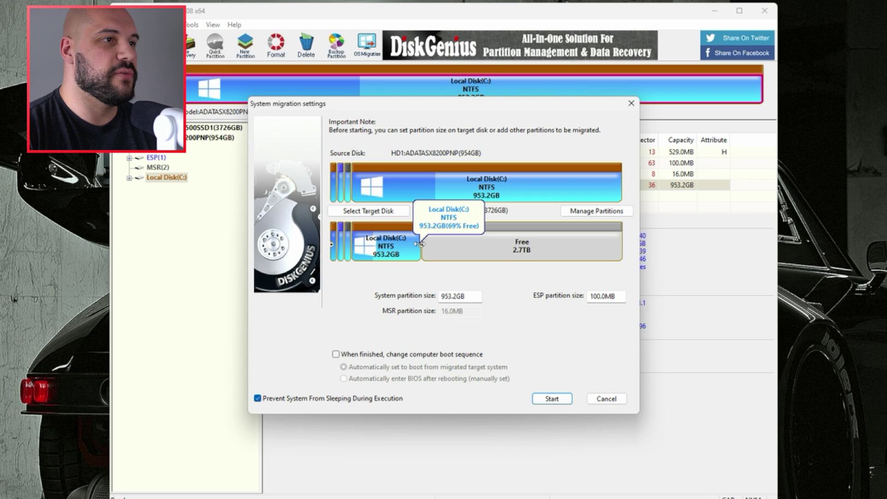
pyautogui.moveTo(421, 244); pyautogui.dragTo(729, 247)
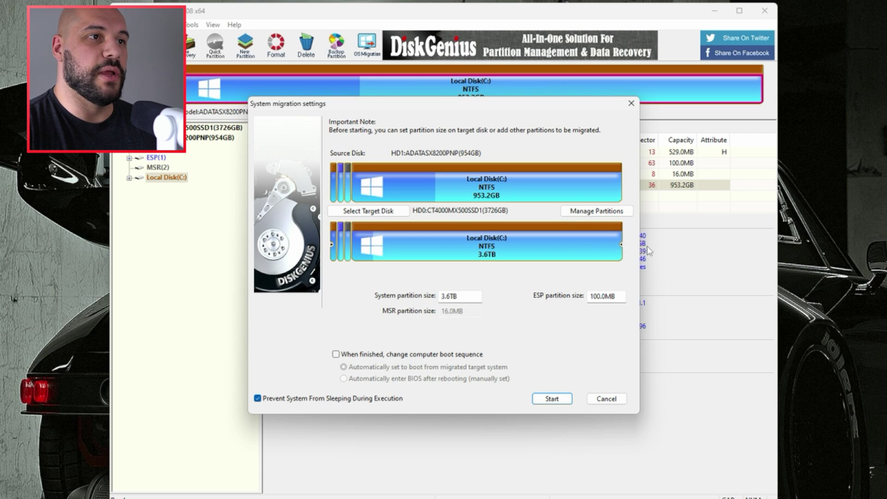
pyautogui.moveTo(620, 243)
pyautogui.mouseDown()
pyautogui.moveTo(518, 244)
pyautogui.moveTo(620, 244)
pyautogui.mouseUp()
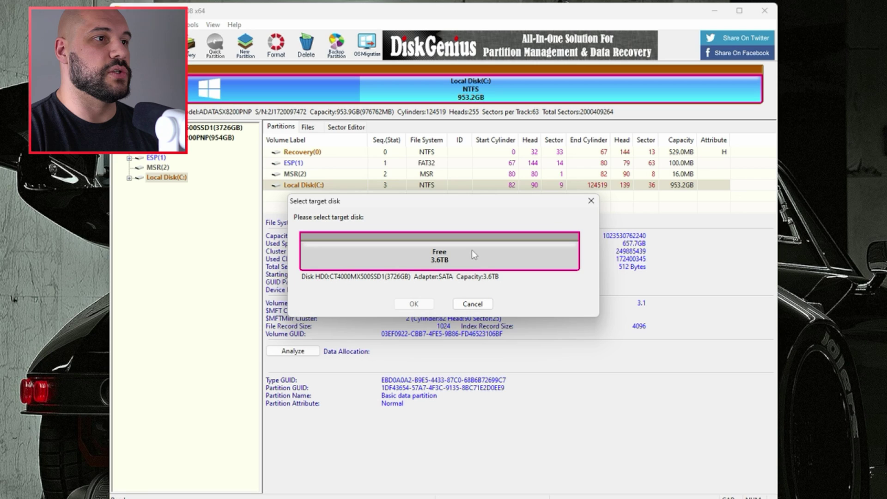
# Confirm the 3.6TB target with boot-sequence change enabled, accept the overwrite, and run migration via WinPE
pyautogui.click(421, 303)
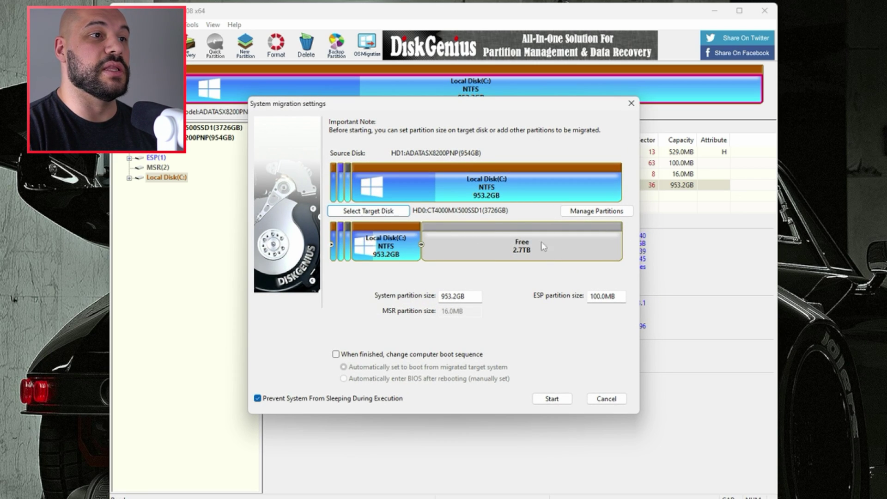
pyautogui.click(417, 354)
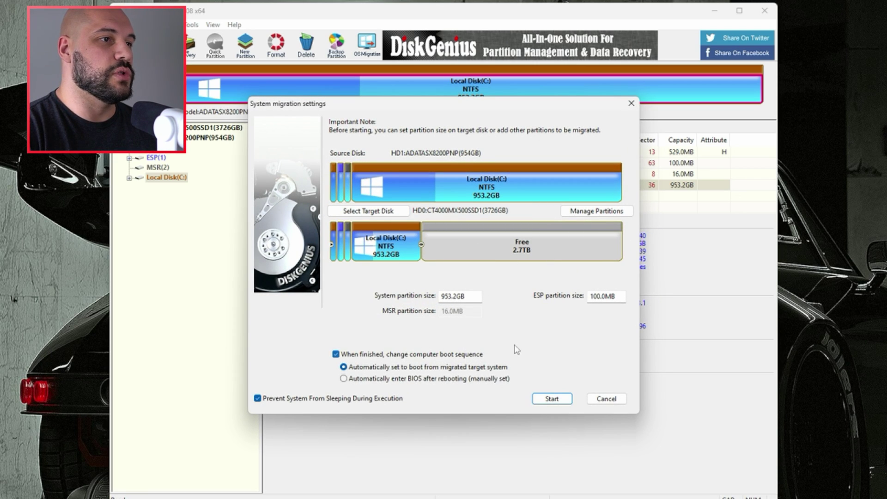
pyautogui.click(552, 399)
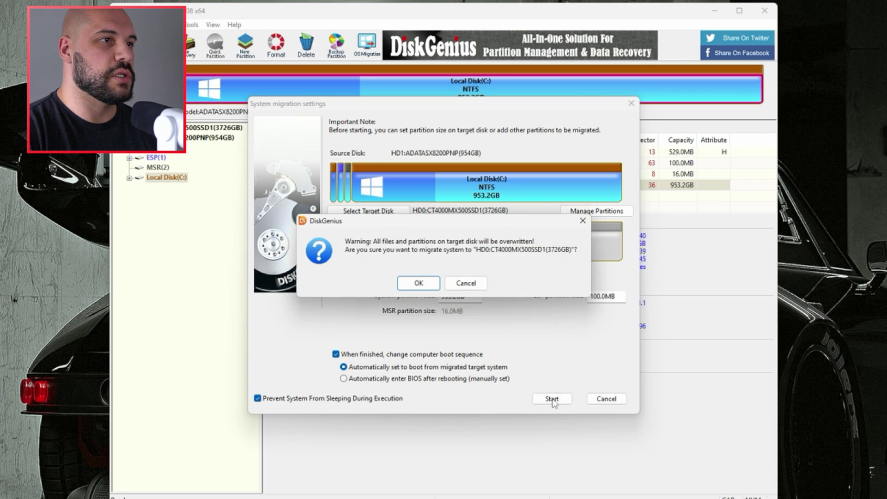
pyautogui.click(420, 283)
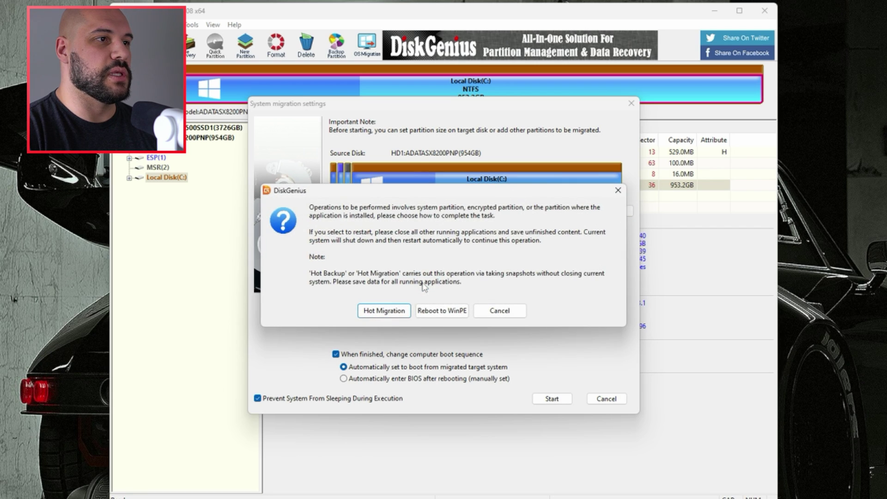
pyautogui.click(439, 314)
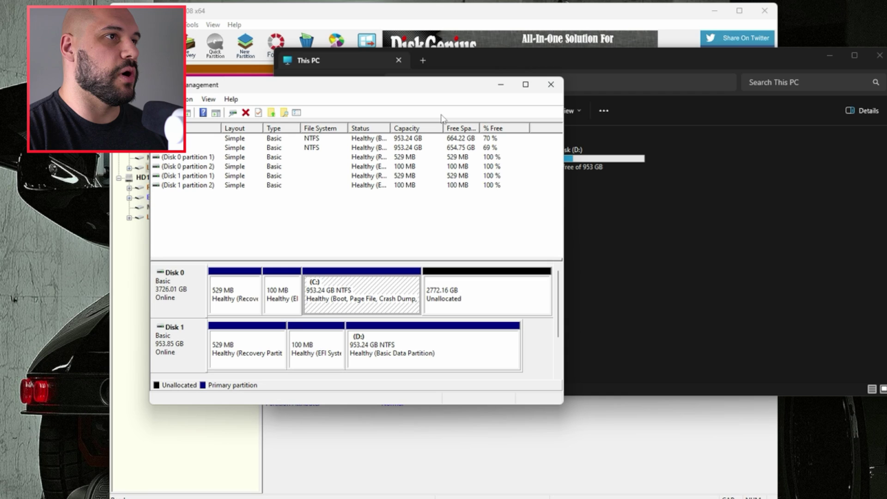
# Check the 2772.16 GB unallocated space beside C: on Disk 0, then return to DiskGenius
pyautogui.moveTo(439, 87); pyautogui.dragTo(471, 8)
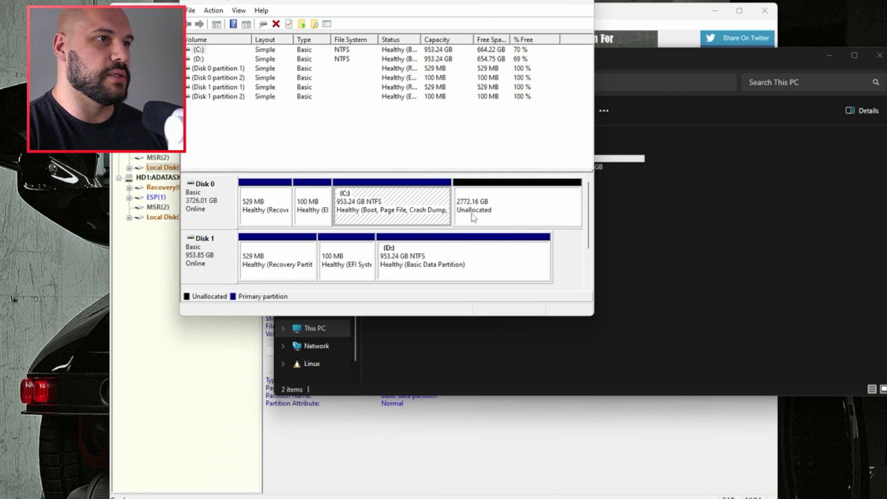
pyautogui.click(478, 209)
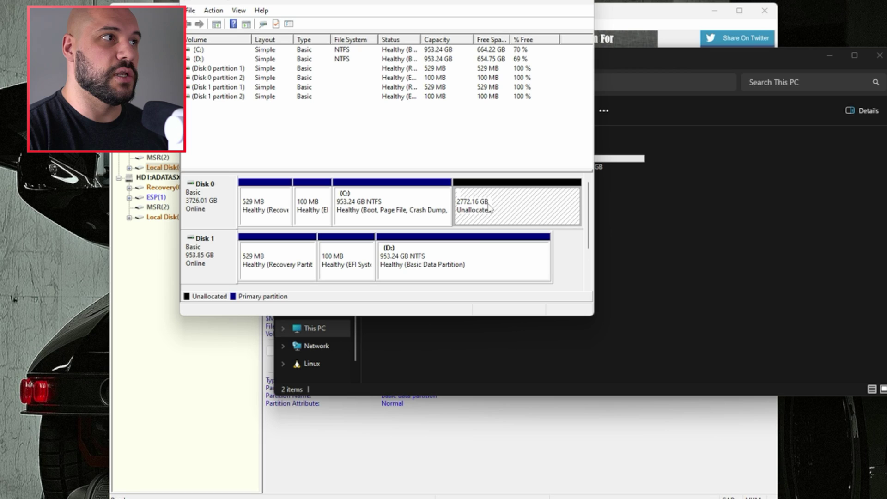
pyautogui.click(478, 445)
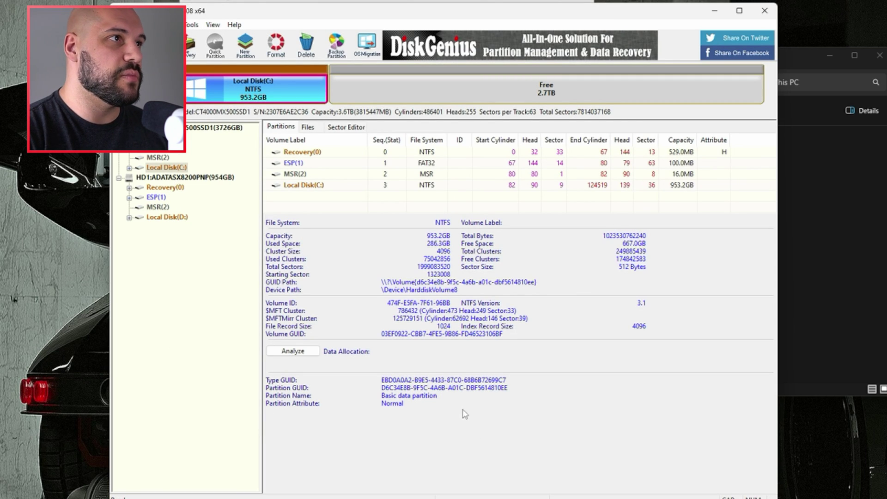
# Allocate the Free 2.7TB space to Local Disk(C:) from its context menu in DiskGenius
pyautogui.click(387, 1)
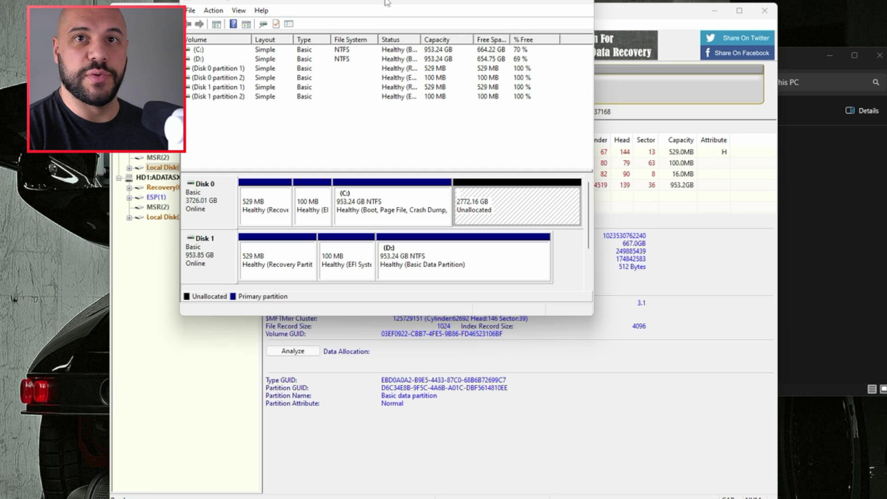
pyautogui.click(665, 365)
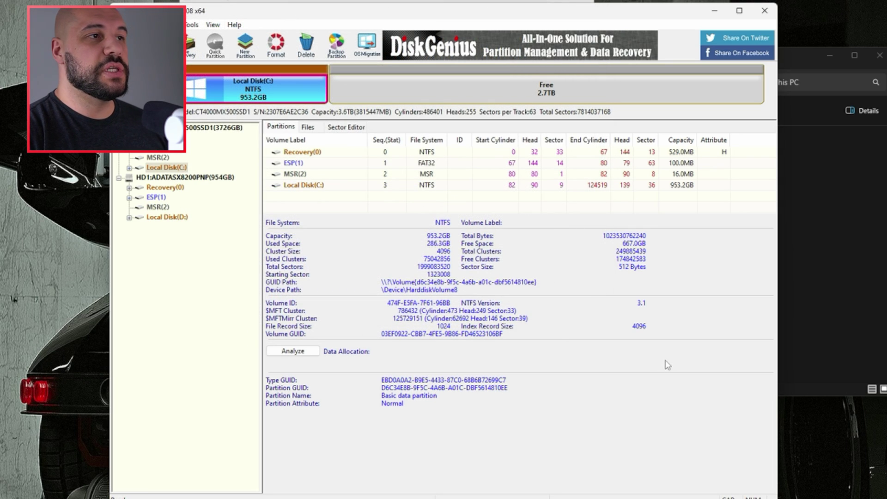
pyautogui.click(498, 90)
pyautogui.rightClick(498, 91)
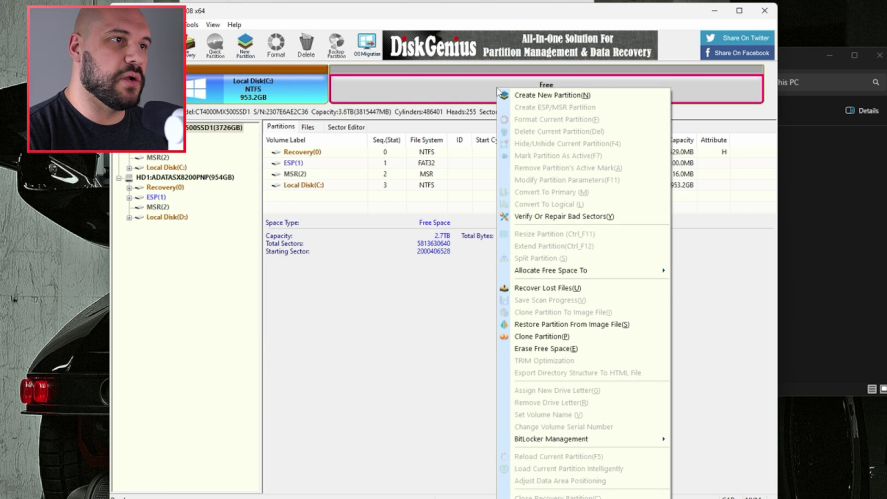
pyautogui.moveTo(625, 274)
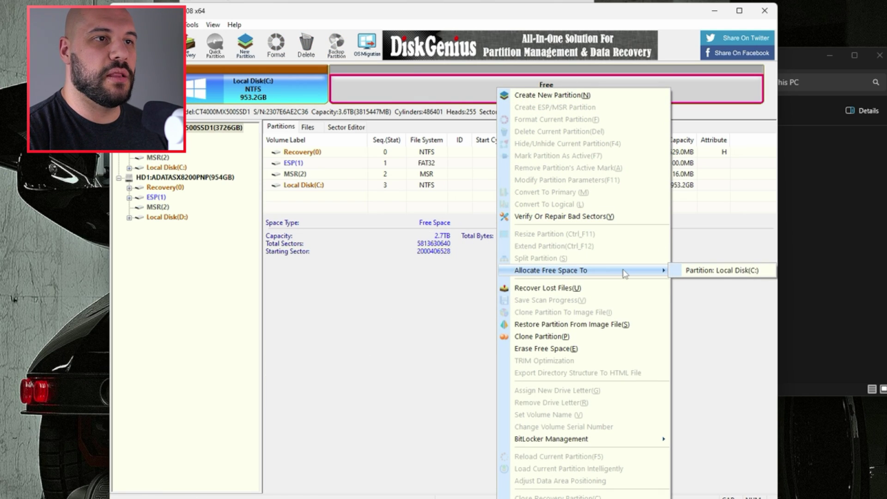
pyautogui.click(705, 272)
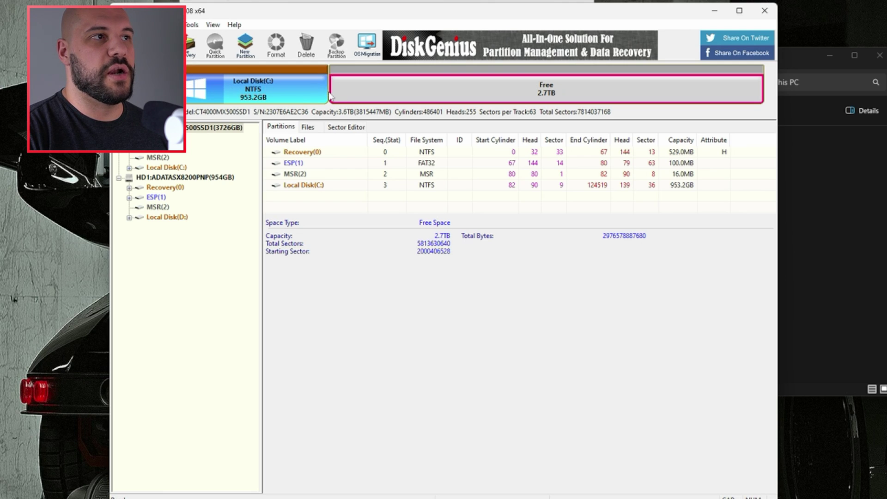
pyautogui.rightClick(507, 95)
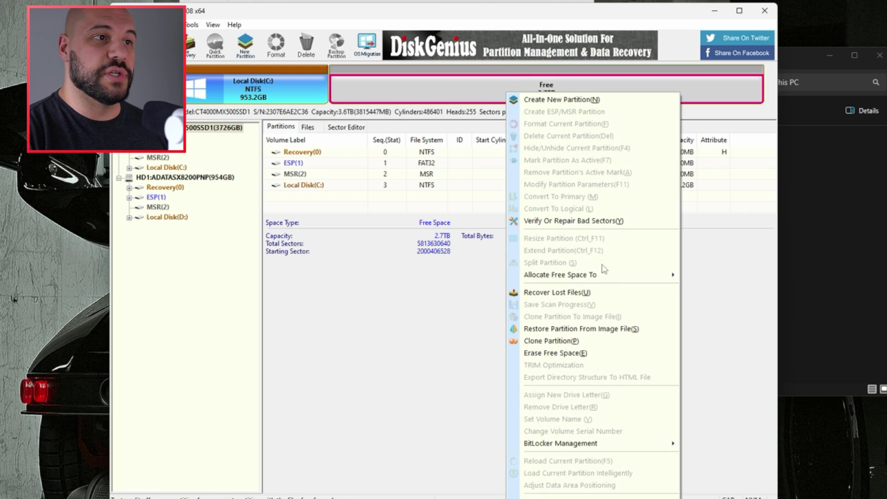
pyautogui.moveTo(608, 277)
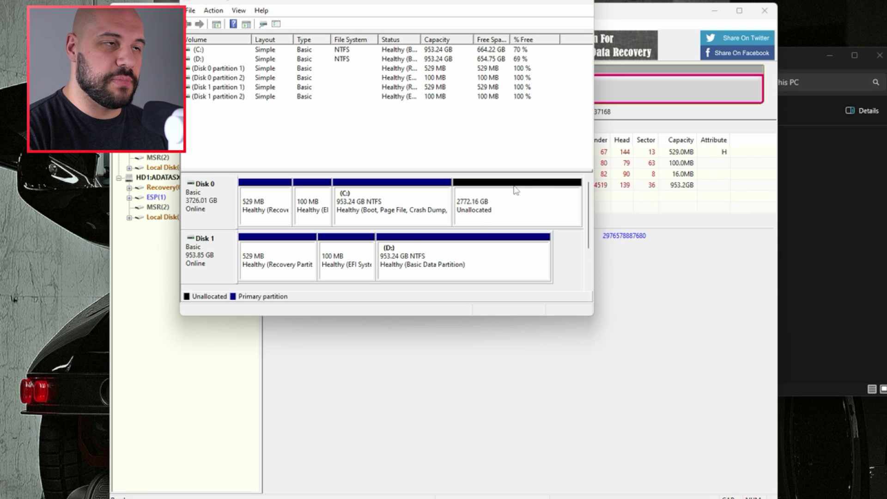
# Extend the C: volume by the maximum 2838685 MB so it fills the whole disk
pyautogui.click(398, 199)
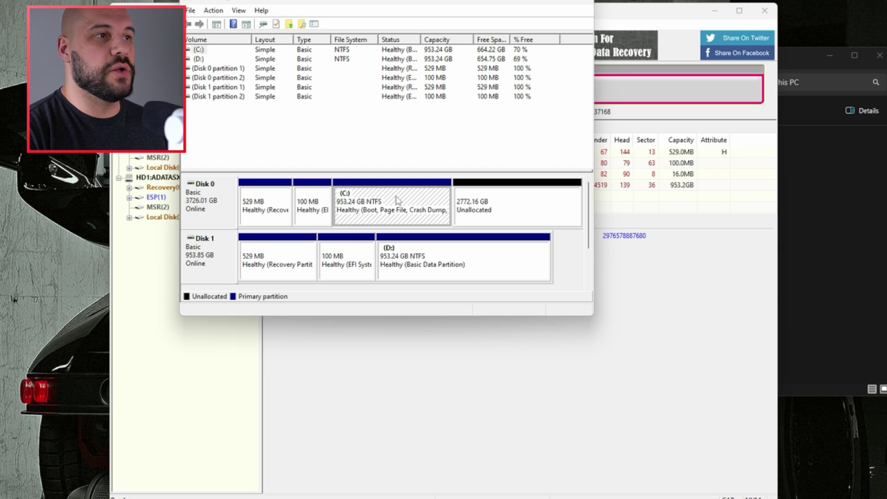
pyautogui.rightClick(397, 199)
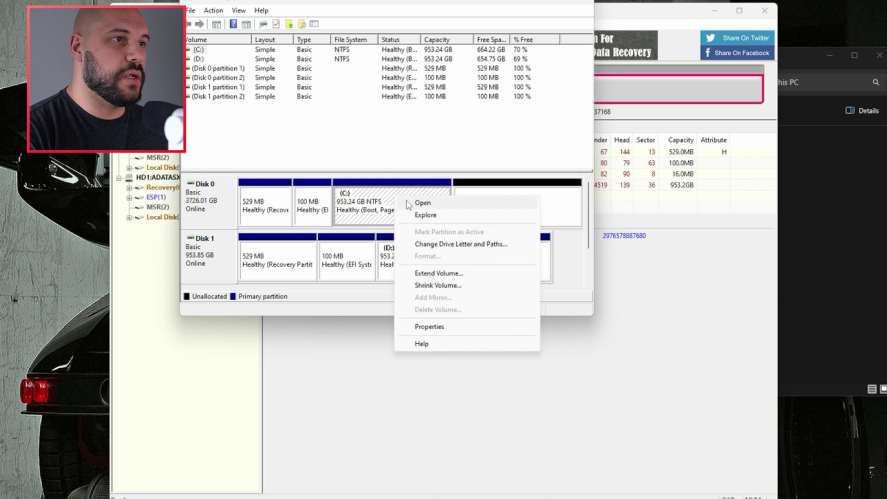
pyautogui.click(431, 272)
pyautogui.click(396, 256)
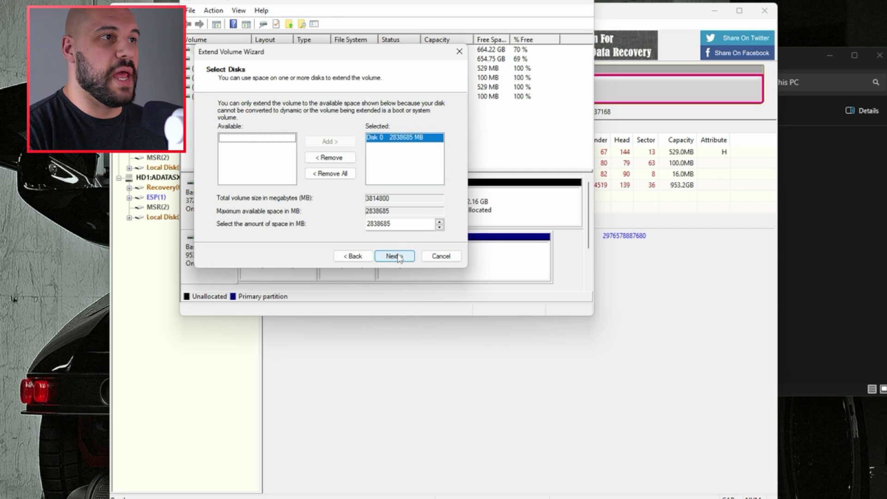
pyautogui.click(400, 223)
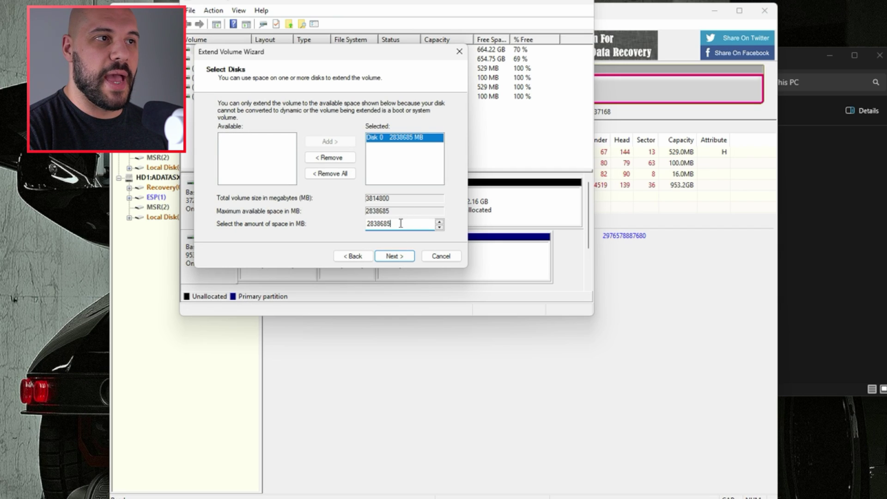
pyautogui.click(439, 222)
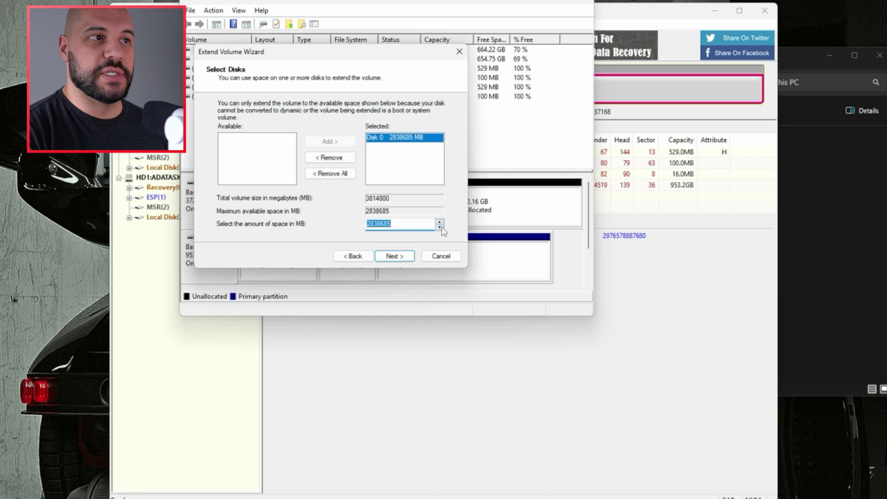
pyautogui.click(440, 226)
pyautogui.click(440, 226)
pyautogui.click(439, 226)
pyautogui.click(439, 225)
pyautogui.click(439, 221)
pyautogui.click(440, 222)
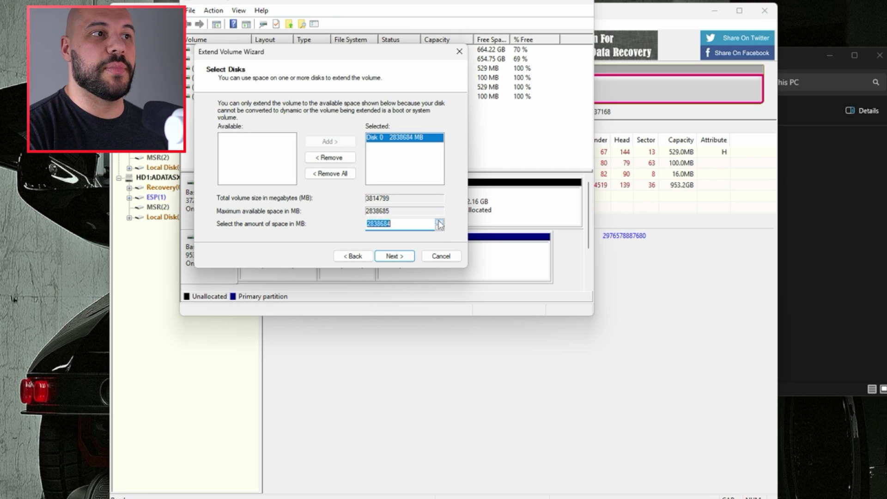
pyautogui.click(439, 221)
pyautogui.click(439, 221)
pyautogui.click(395, 257)
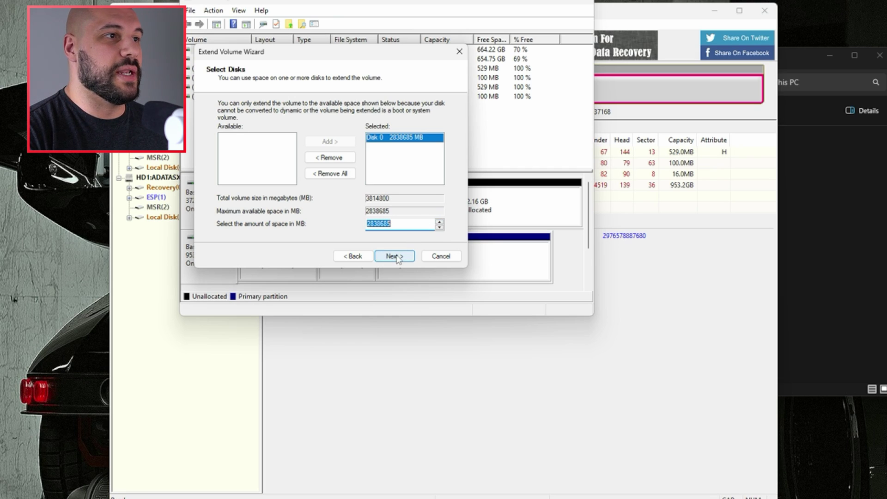
pyautogui.click(396, 257)
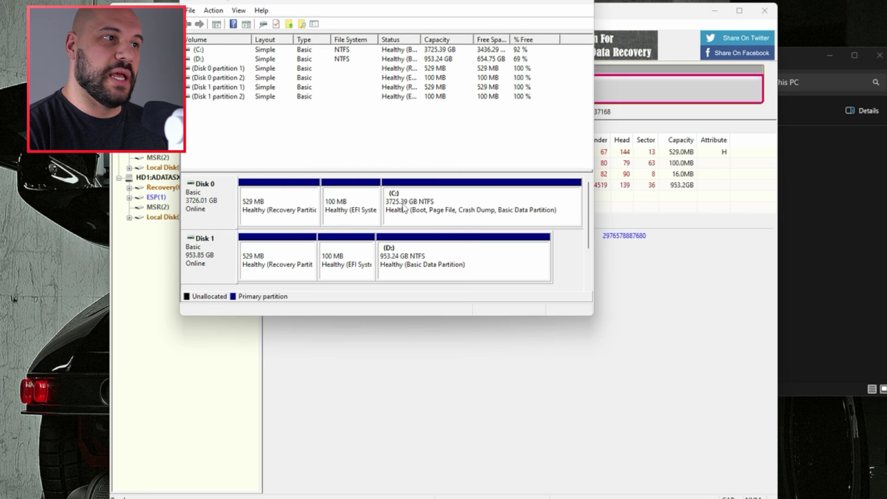
# Refresh This PC to confirm C: shows 3.35 TB free of 3.63 TB
pyautogui.click(665, 332)
pyautogui.hotkey('alt', 'Tab')
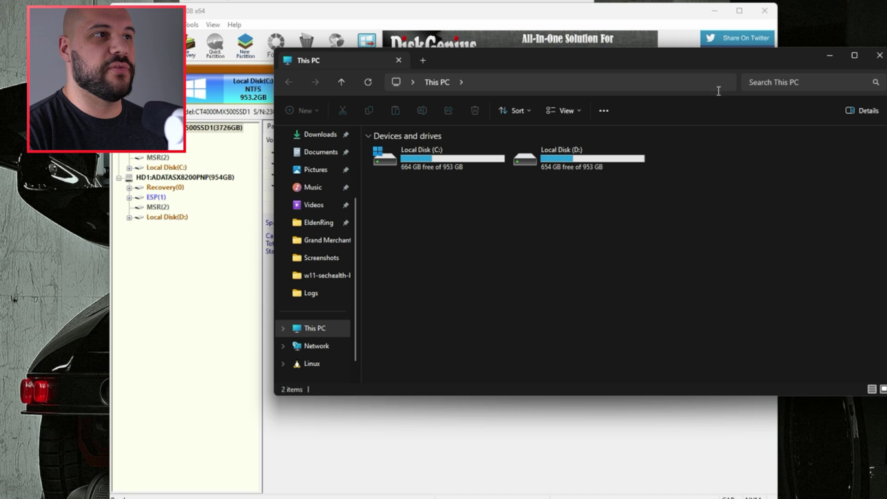
pyautogui.click(368, 81)
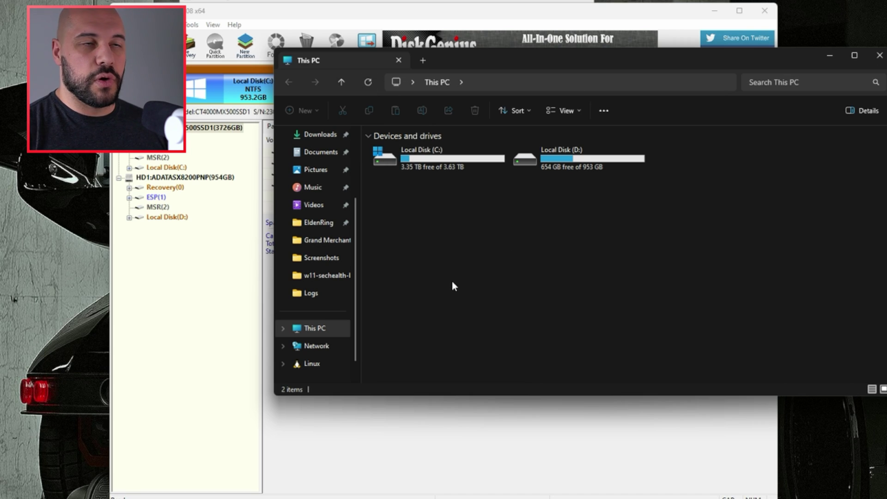
# Bring the DiskGenius window back to the front
pyautogui.click(333, 17)
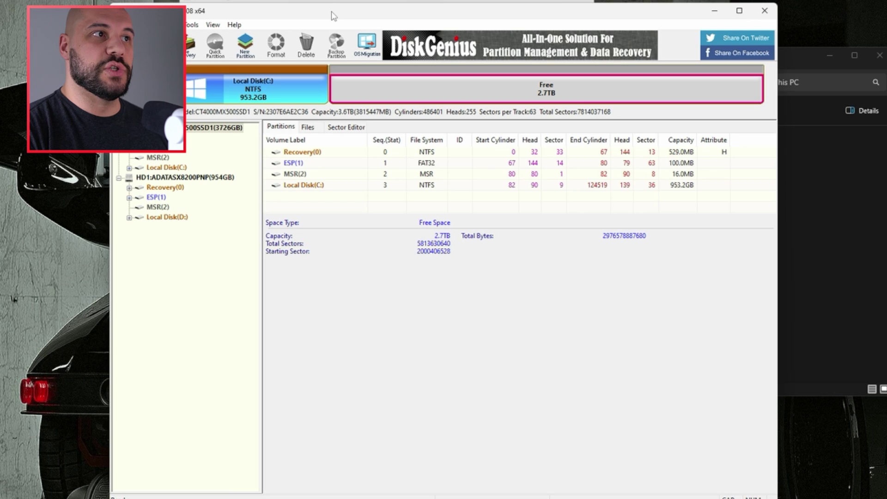